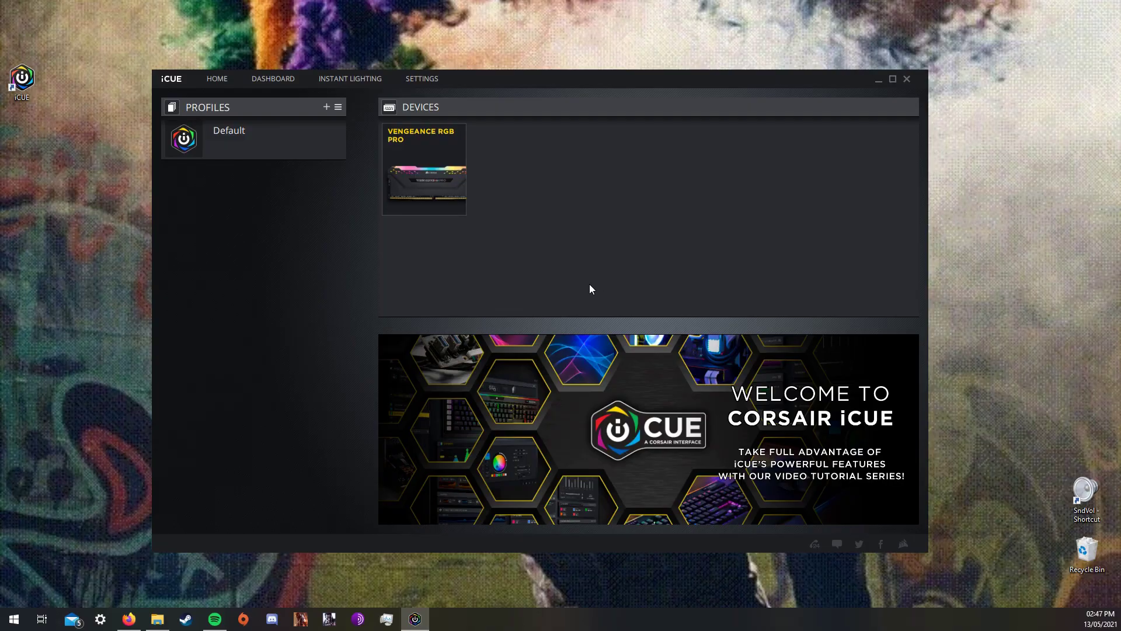
Run the update check, confirm 3.38.61 is the latest version, and close iCUE
click(431, 79)
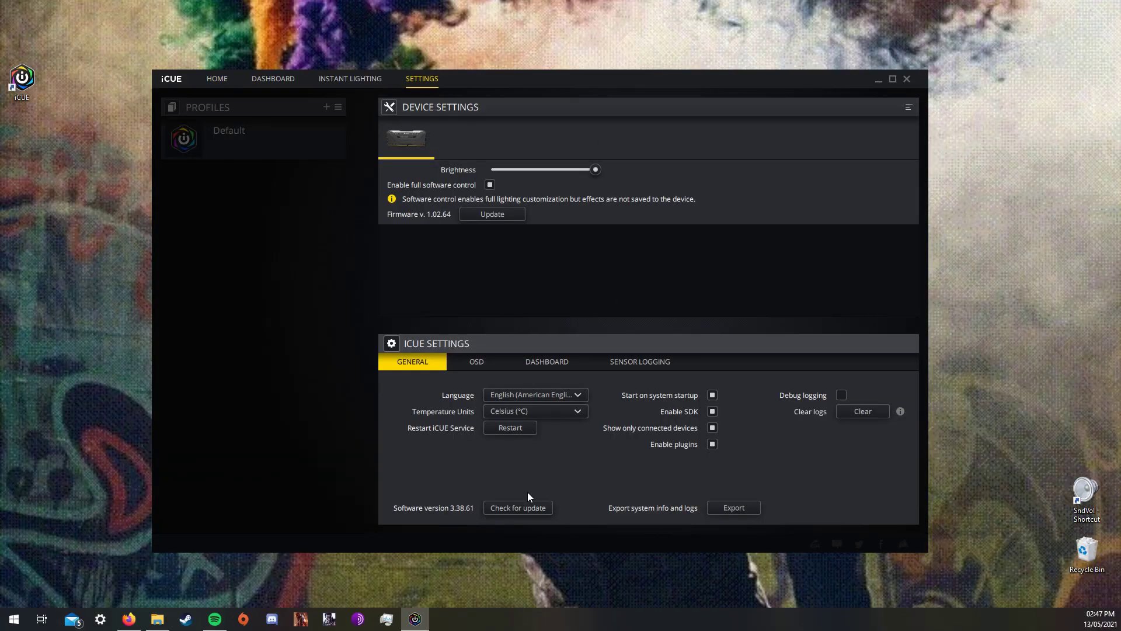
click(514, 507)
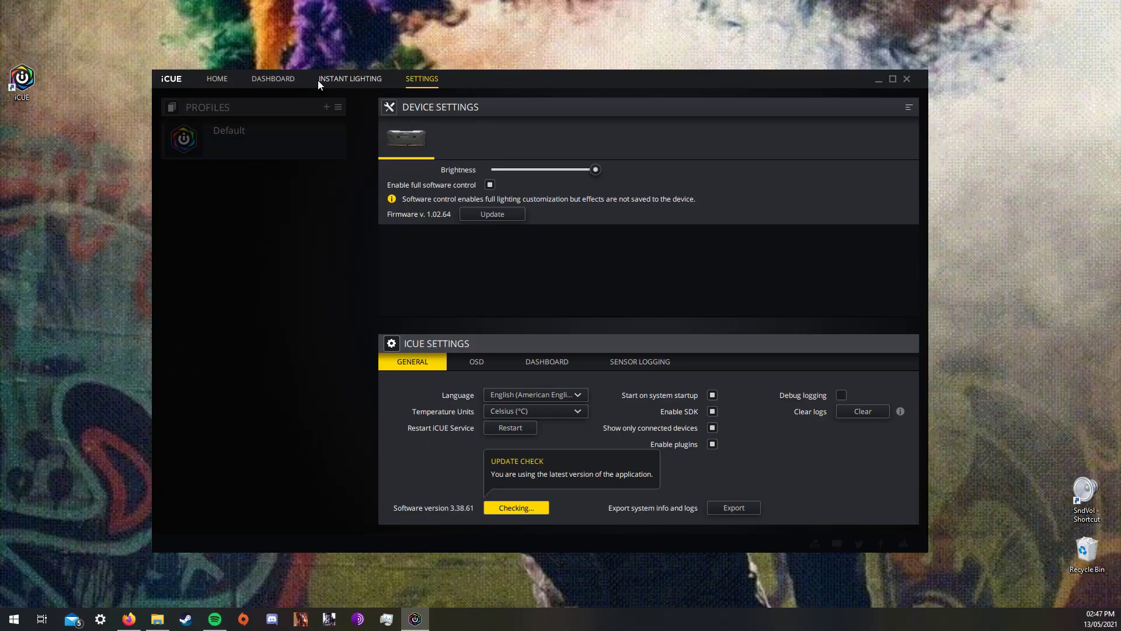
click(226, 77)
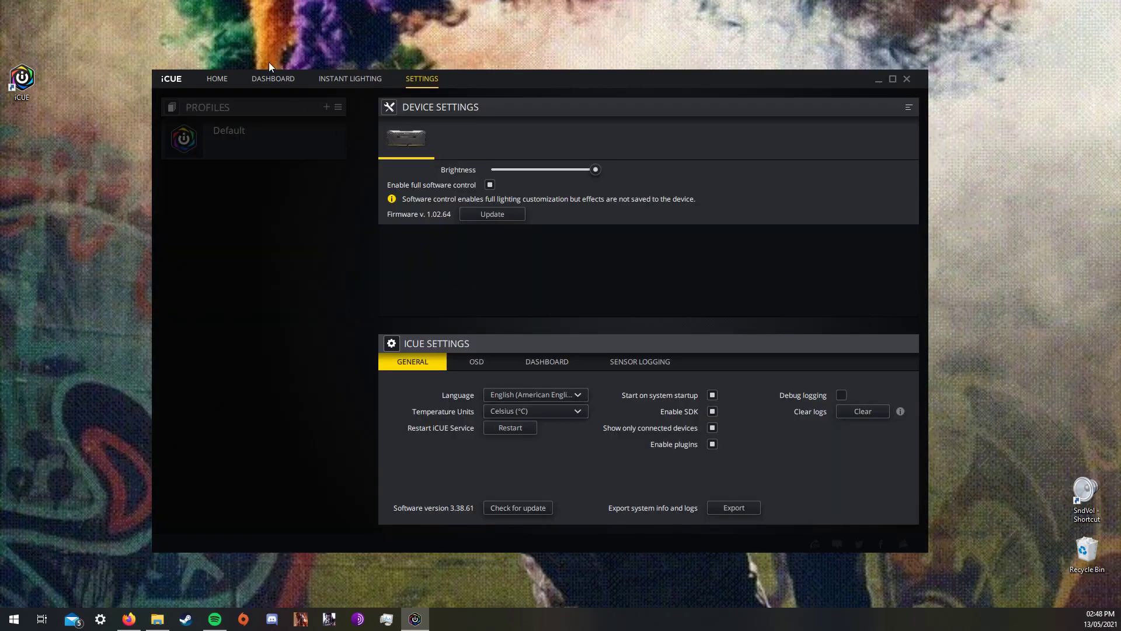
click(518, 507)
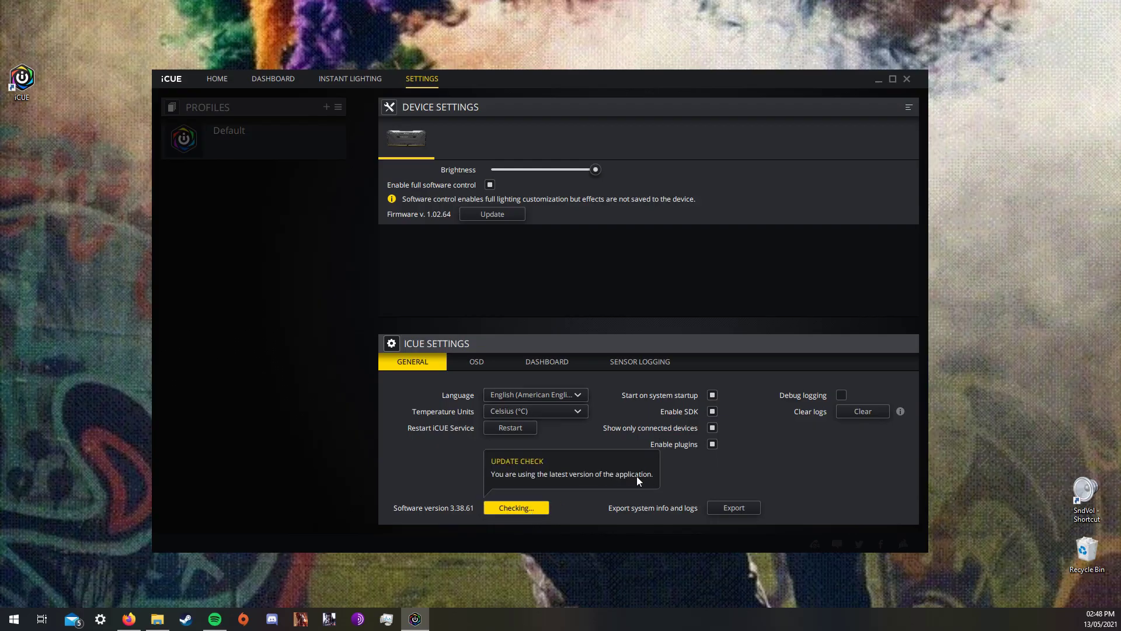
click(217, 78)
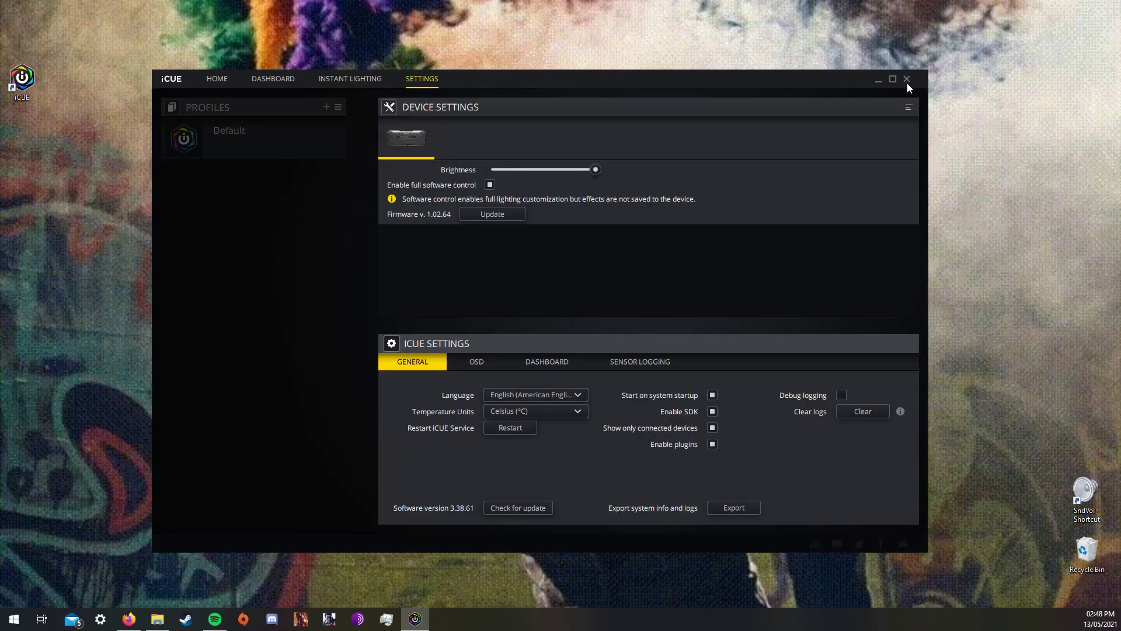
click(908, 80)
Open Control Panel from the Start menu
click(14, 620)
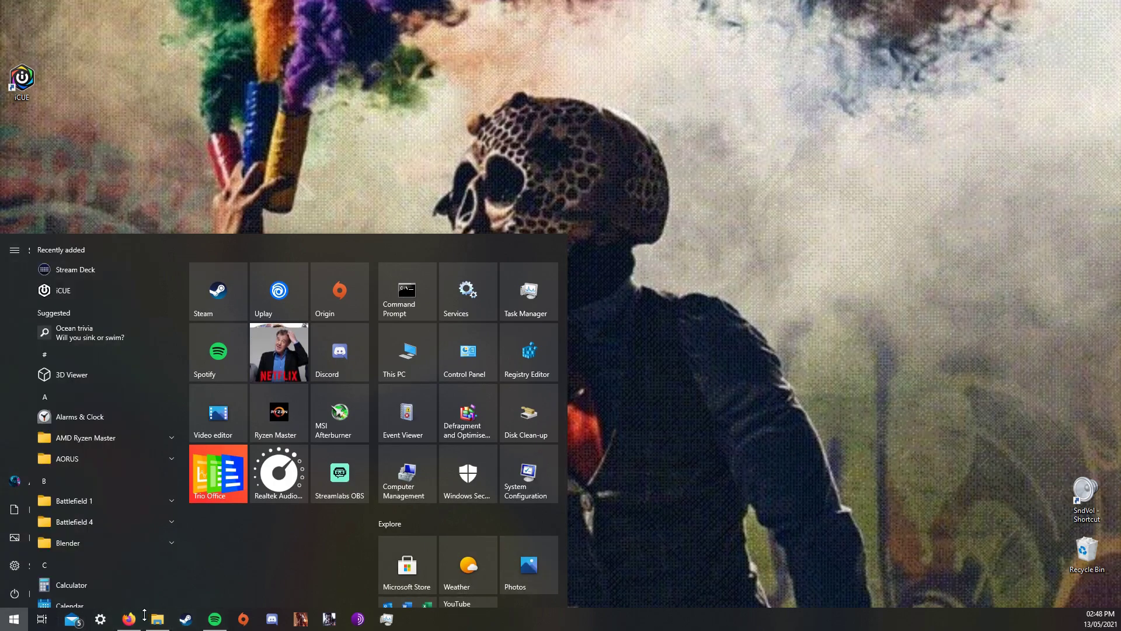
right_click(158, 619)
click(350, 543)
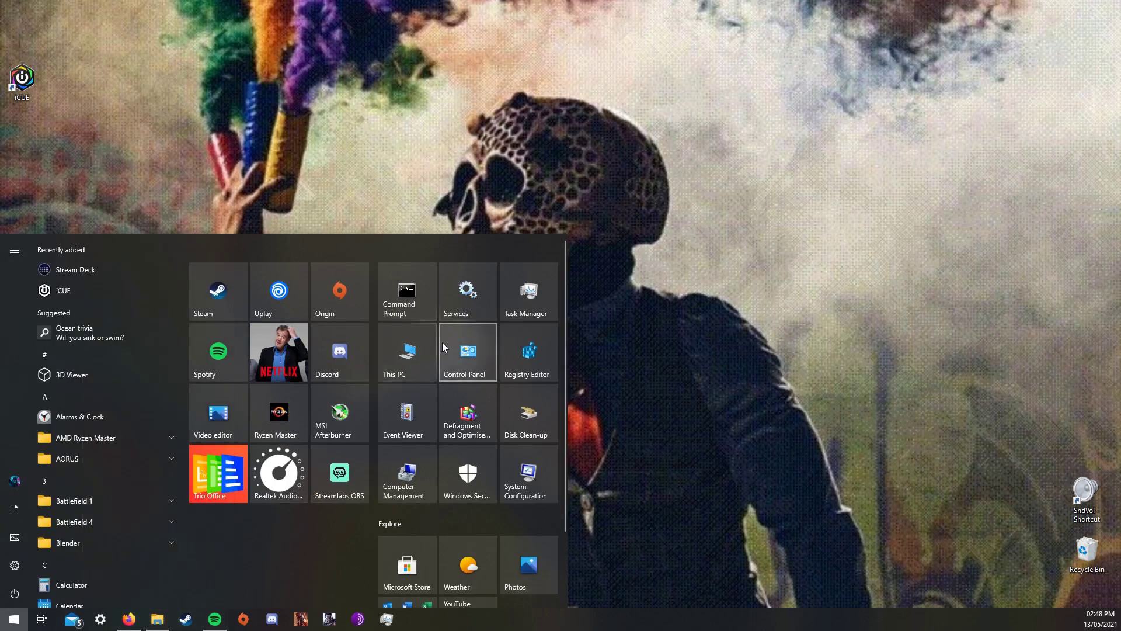
click(469, 355)
View Control Panel as Small icons, open Programs and Features, and select CORSAIR iCUE Software
click(640, 262)
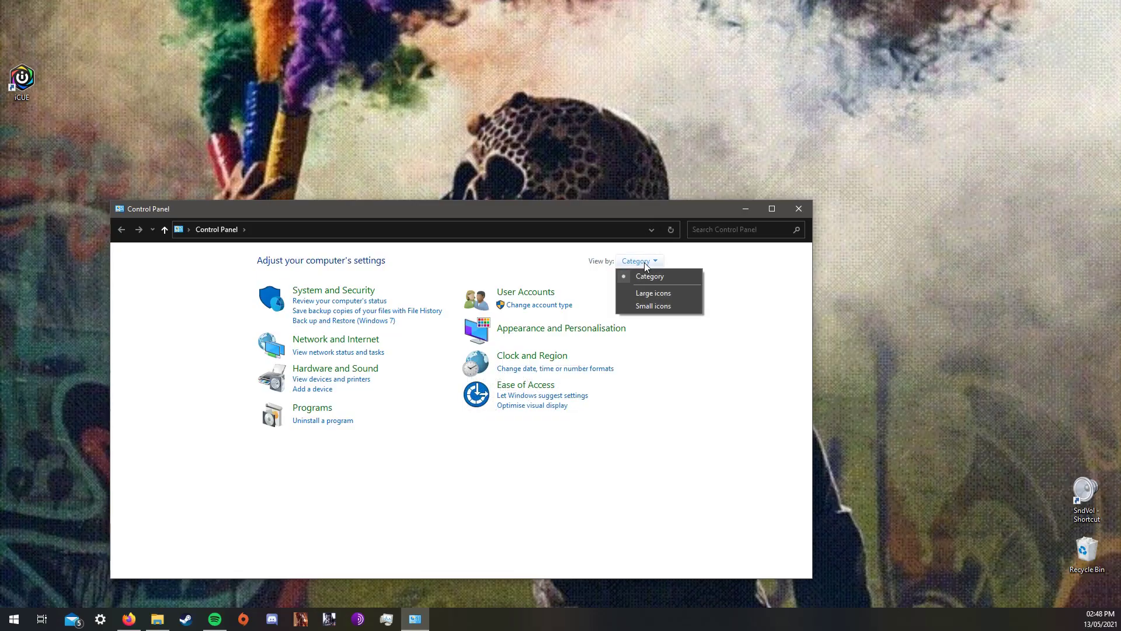
click(652, 307)
click(572, 344)
scroll(322, 411, down, 3)
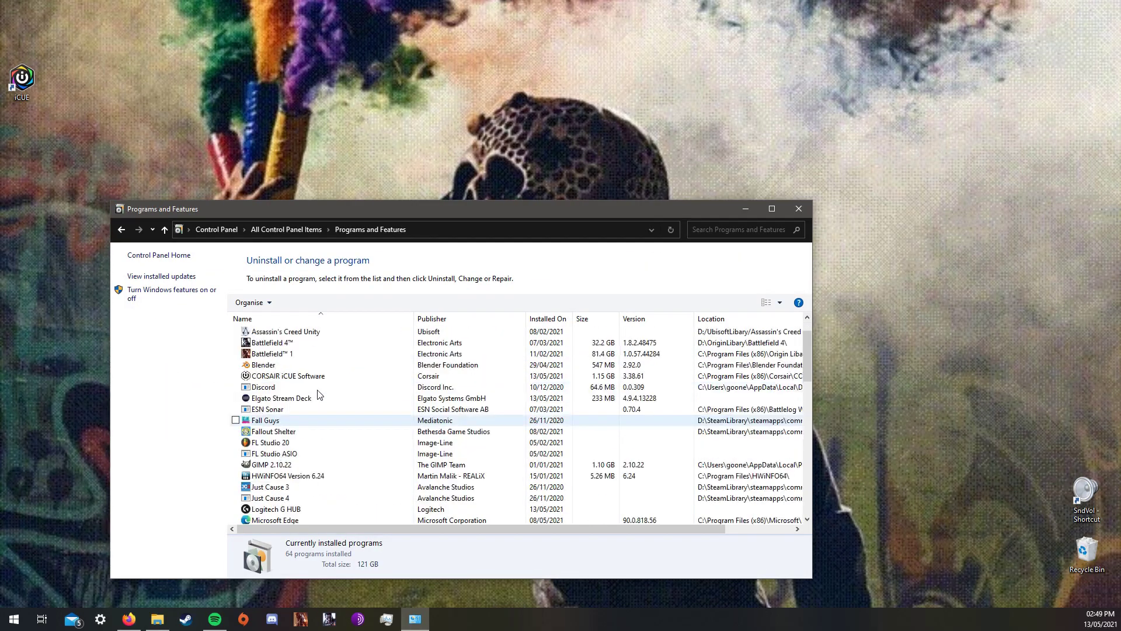
scroll(322, 412, up, 3)
click(289, 408)
Start uninstalling CORSAIR iCUE Software 3.38.61, approving UAC and advancing the wizard
right_click(323, 415)
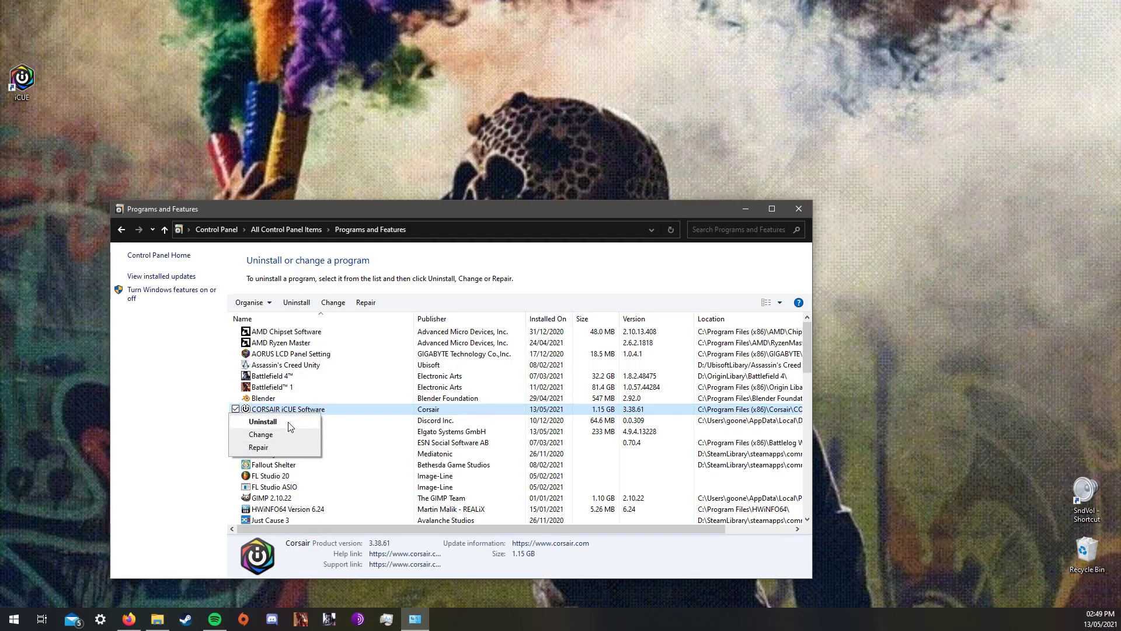
click(263, 421)
click(505, 377)
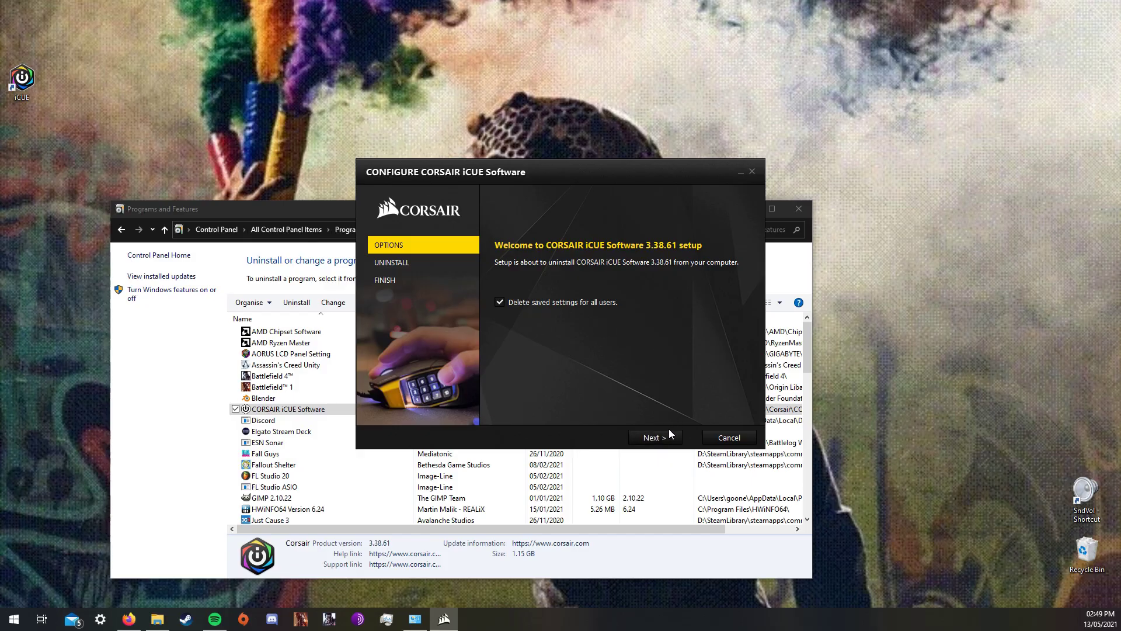
drag(532, 189, 691, 151)
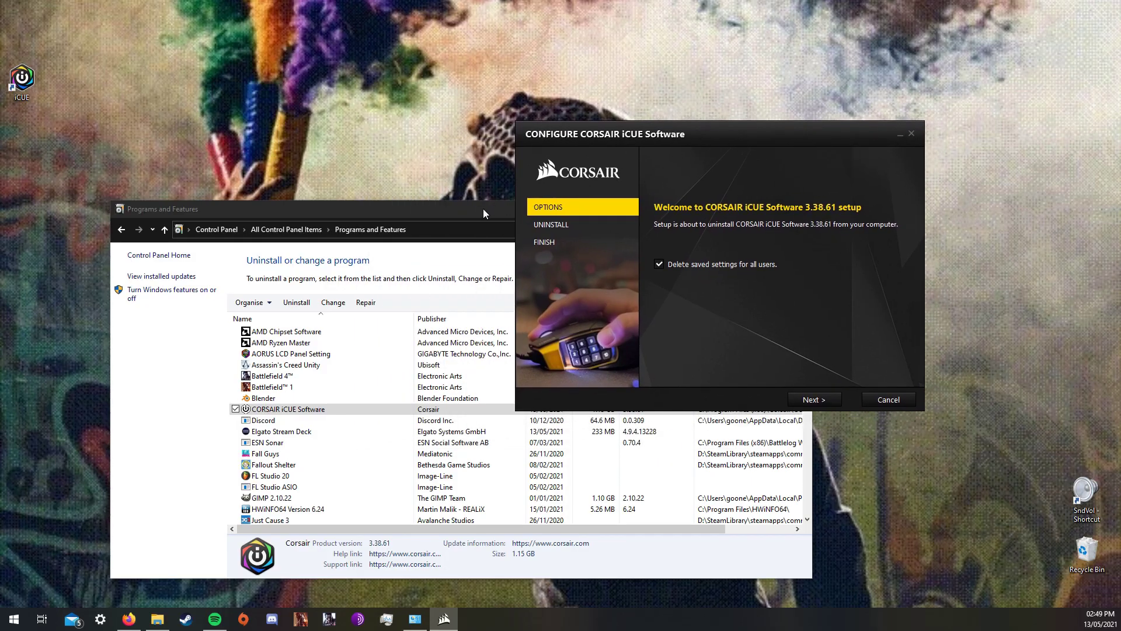
drag(483, 209, 421, 233)
click(689, 232)
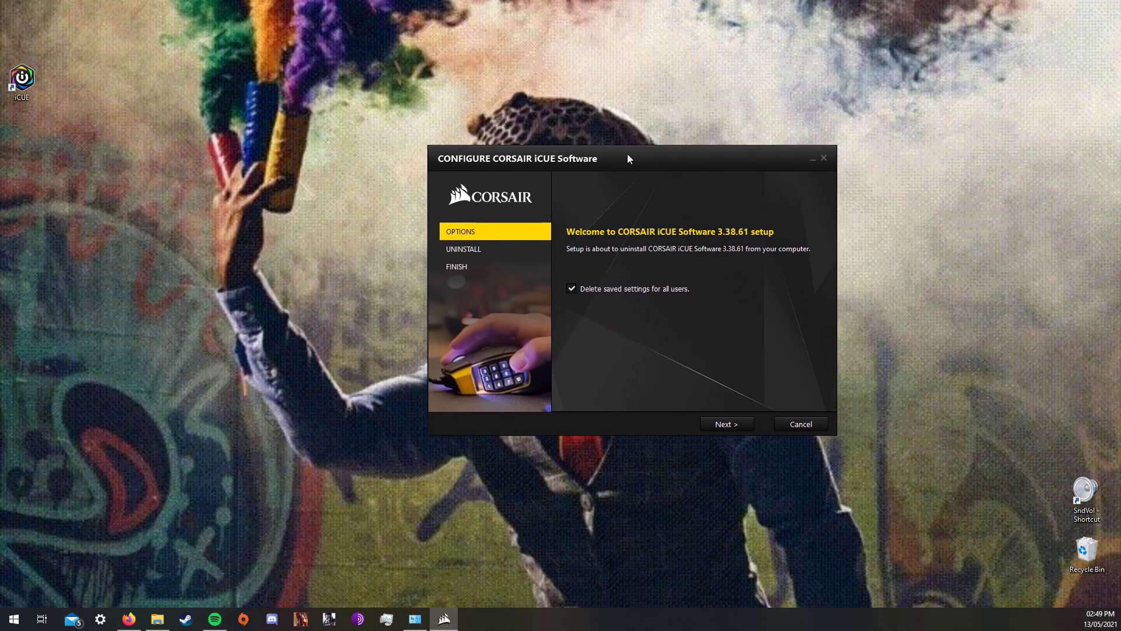
drag(689, 134, 594, 165)
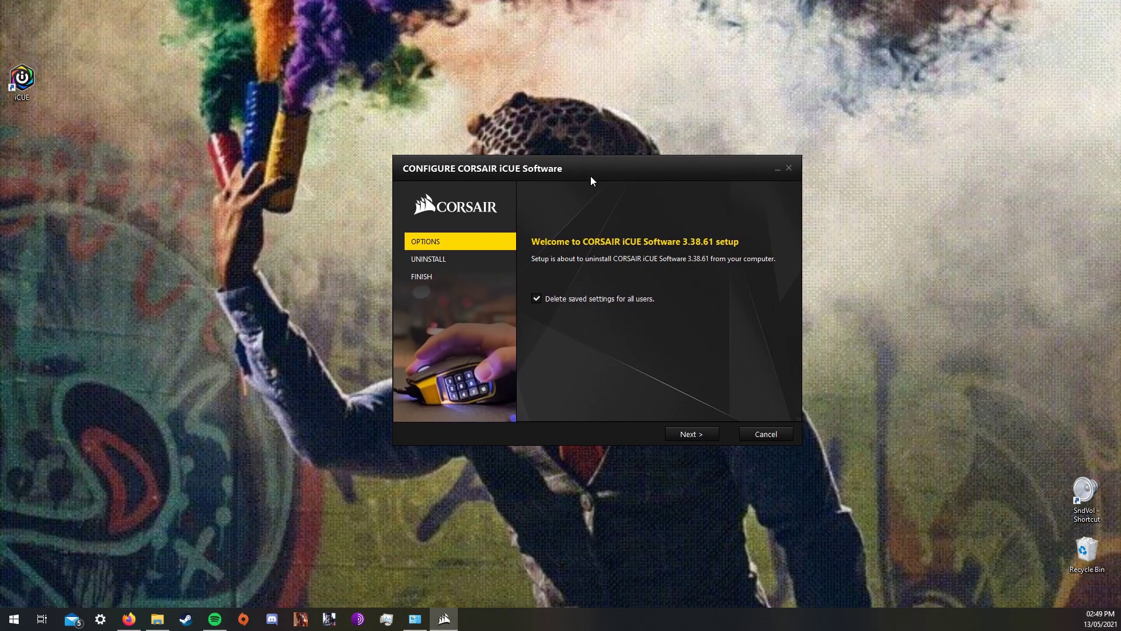
key(Return)
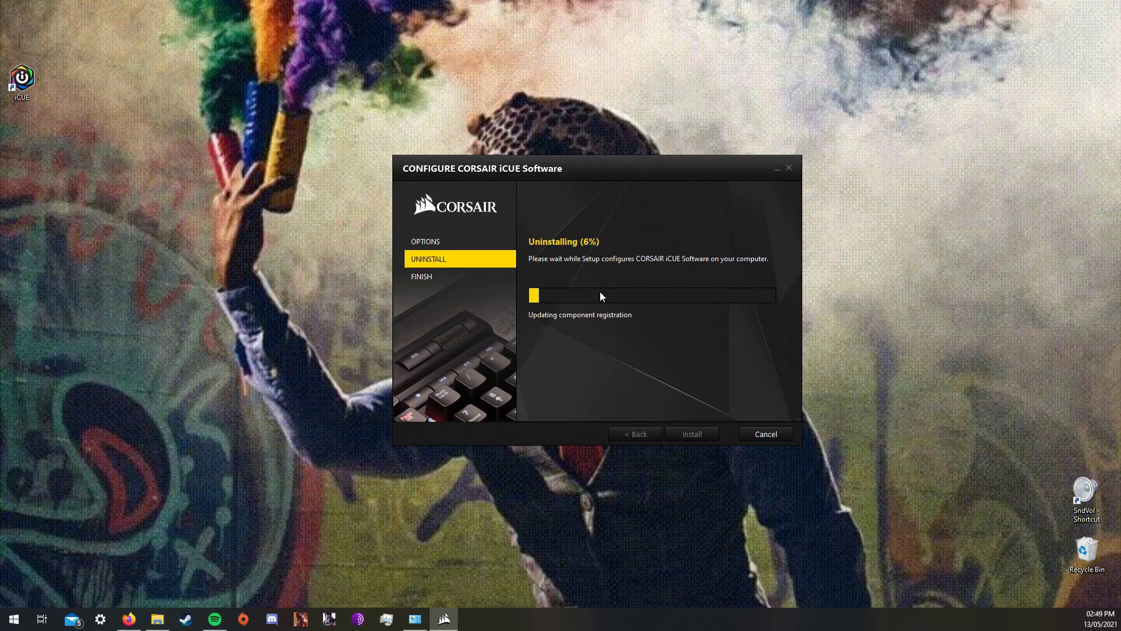
In Firefox's icue search results, open Corsair's iCUE page
key(alt+Tab)
double_click(473, 27)
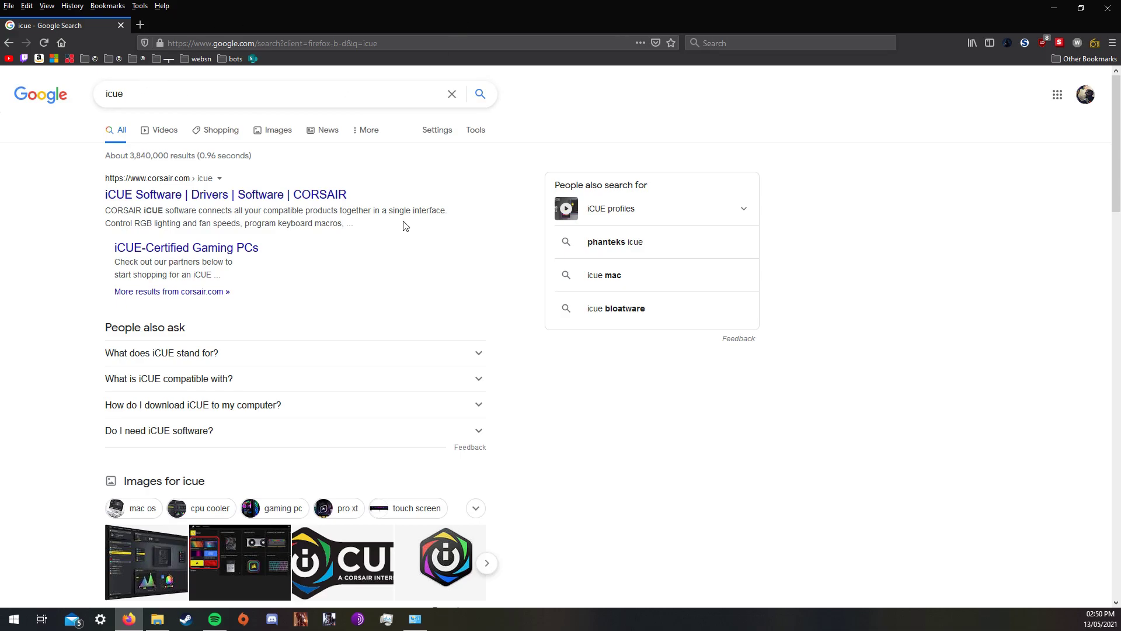
click(322, 195)
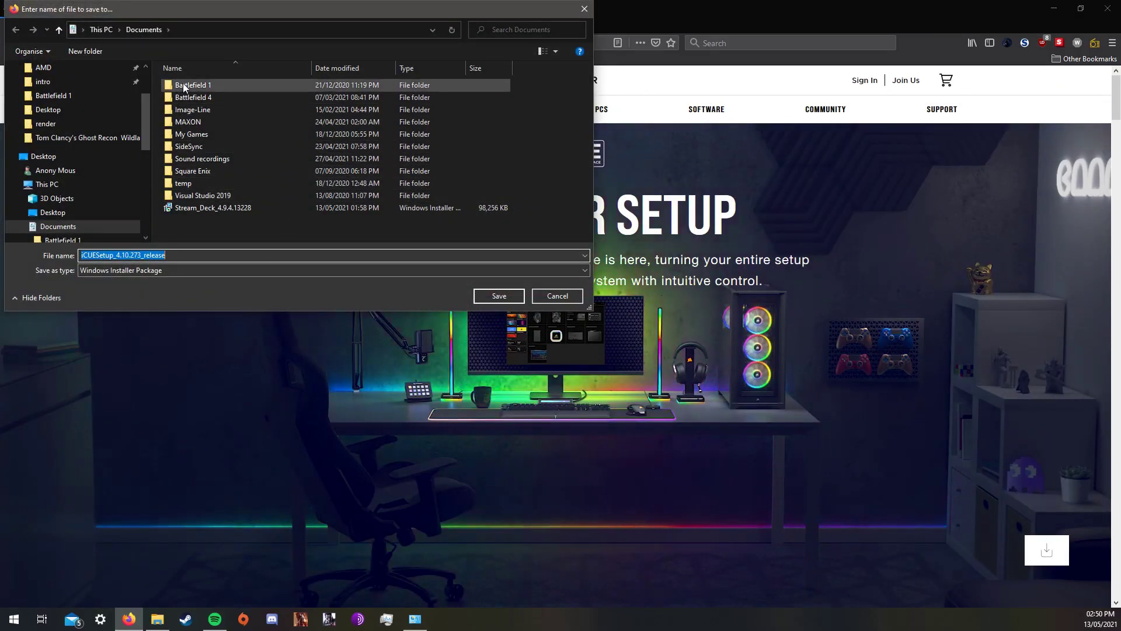
scroll(91, 195, down, 3)
scroll(92, 206, down, 3)
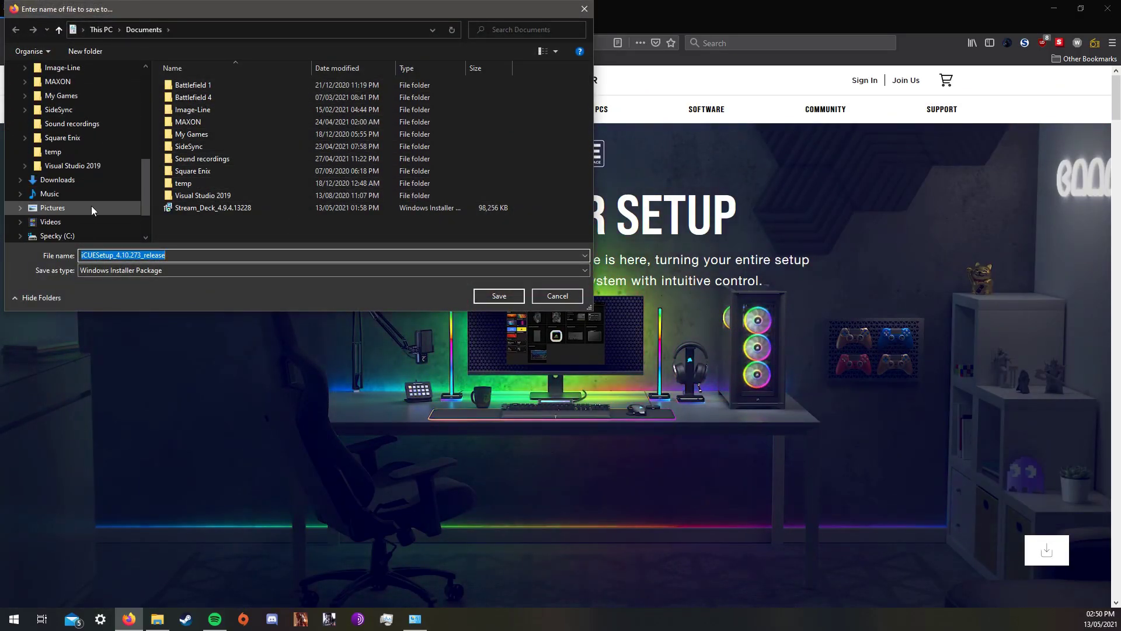
Save the iCUE 4 installer into the exa folder on FATTY (D:)
click(55, 207)
double_click(185, 94)
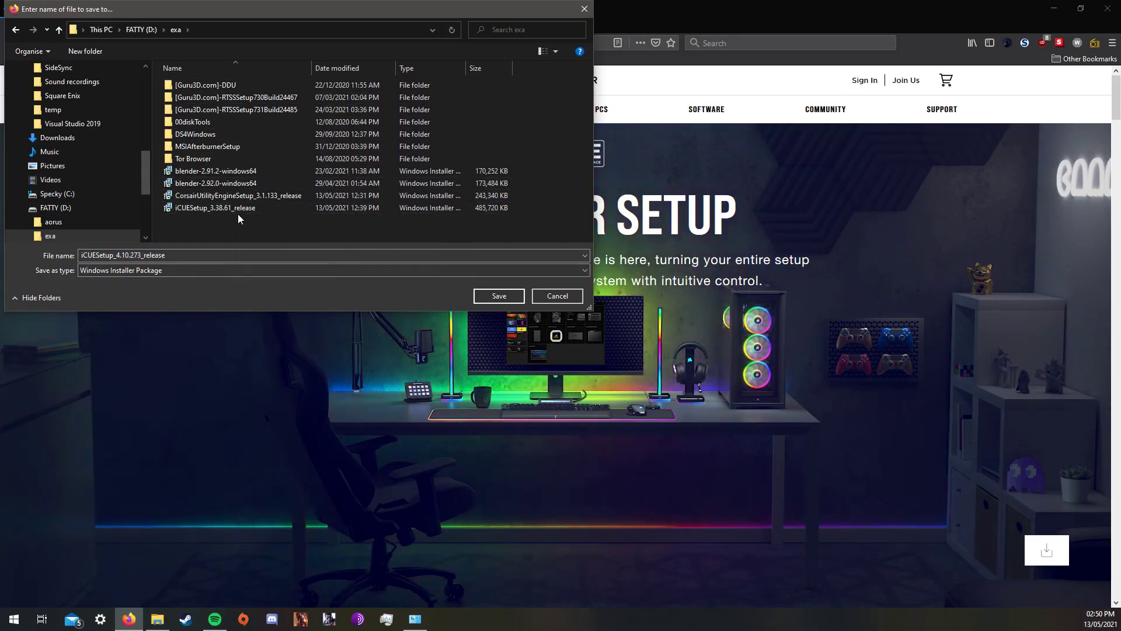
key(Return)
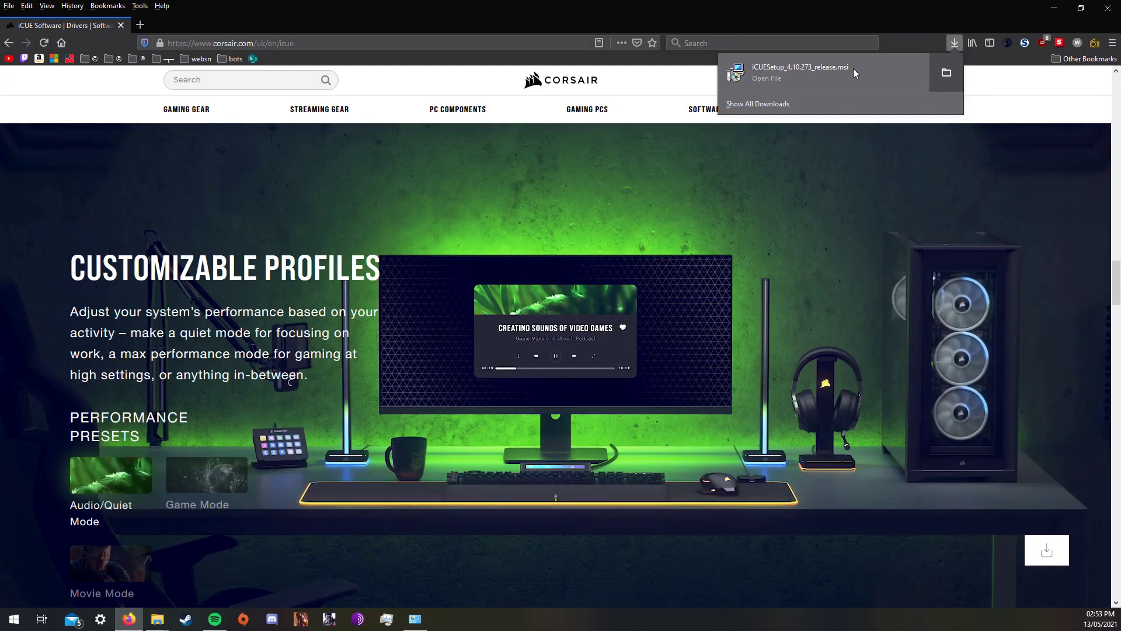
Launch the downloaded iCUE 4.10.273 installer with administrator access
click(854, 69)
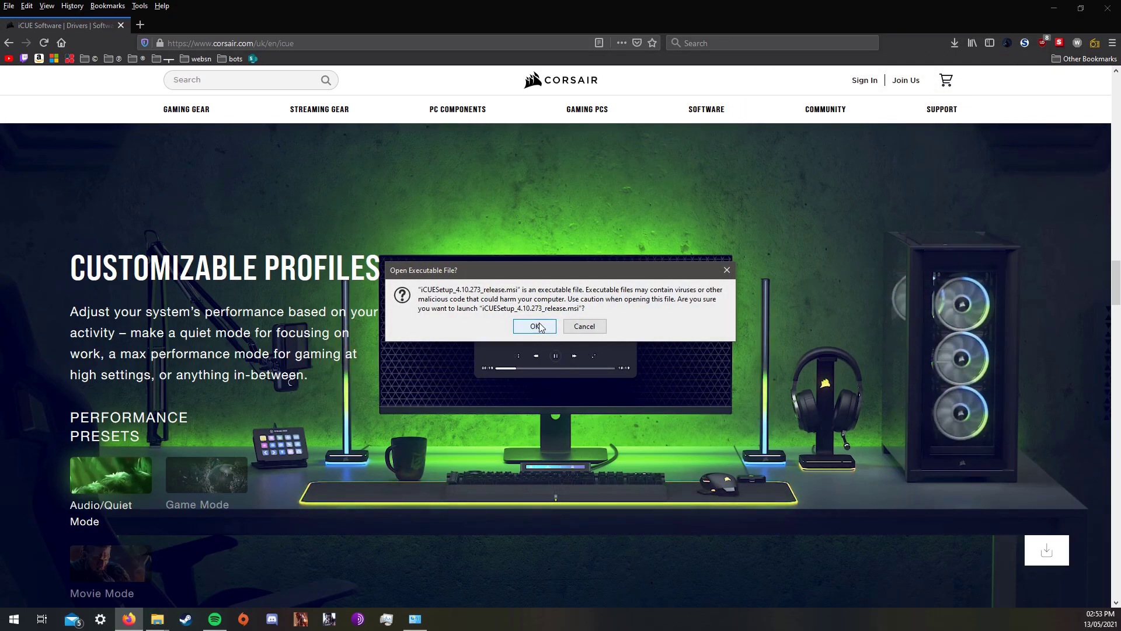
click(534, 326)
click(502, 388)
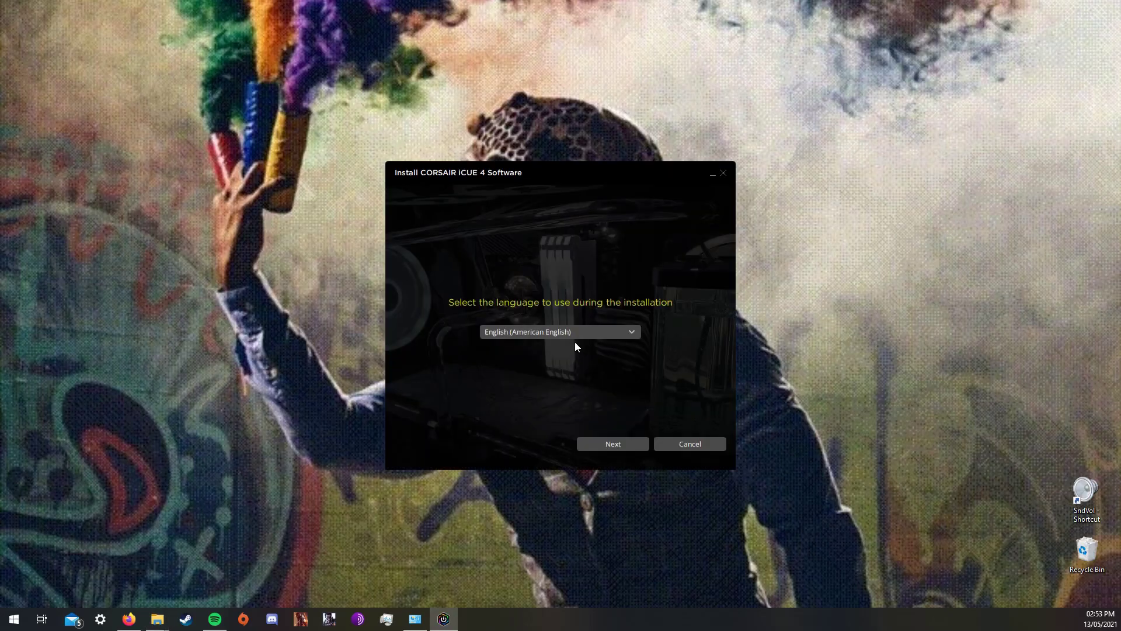
Keep English (American English) as setup language and run the iCUE 4 install through Finish
click(559, 333)
scroll(549, 386, up, 2)
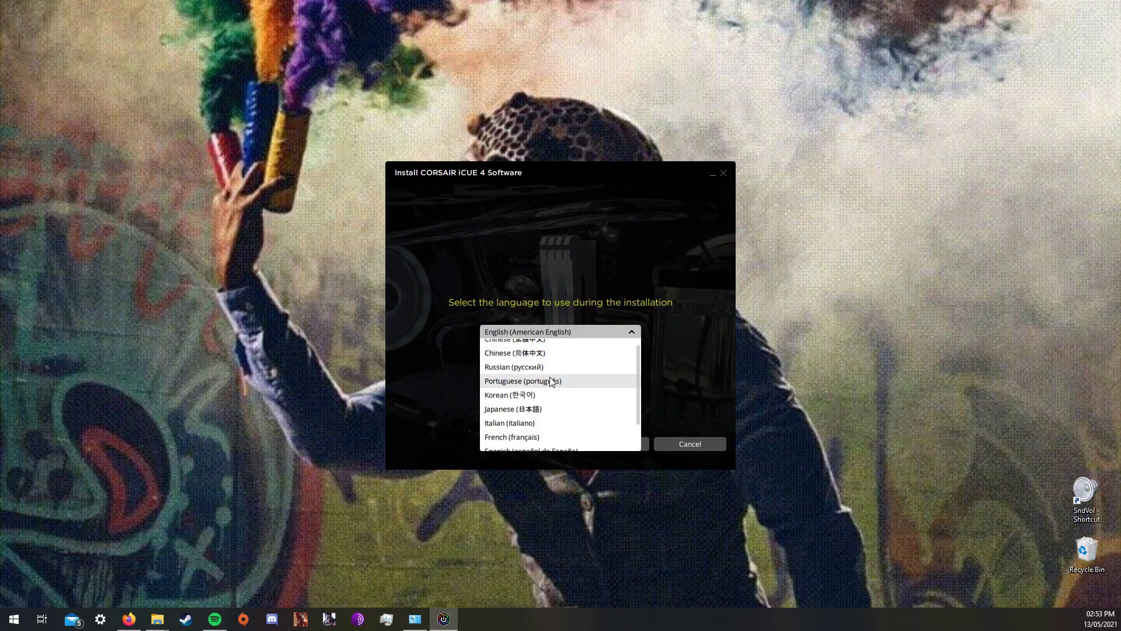
scroll(553, 403, down, 2)
click(544, 433)
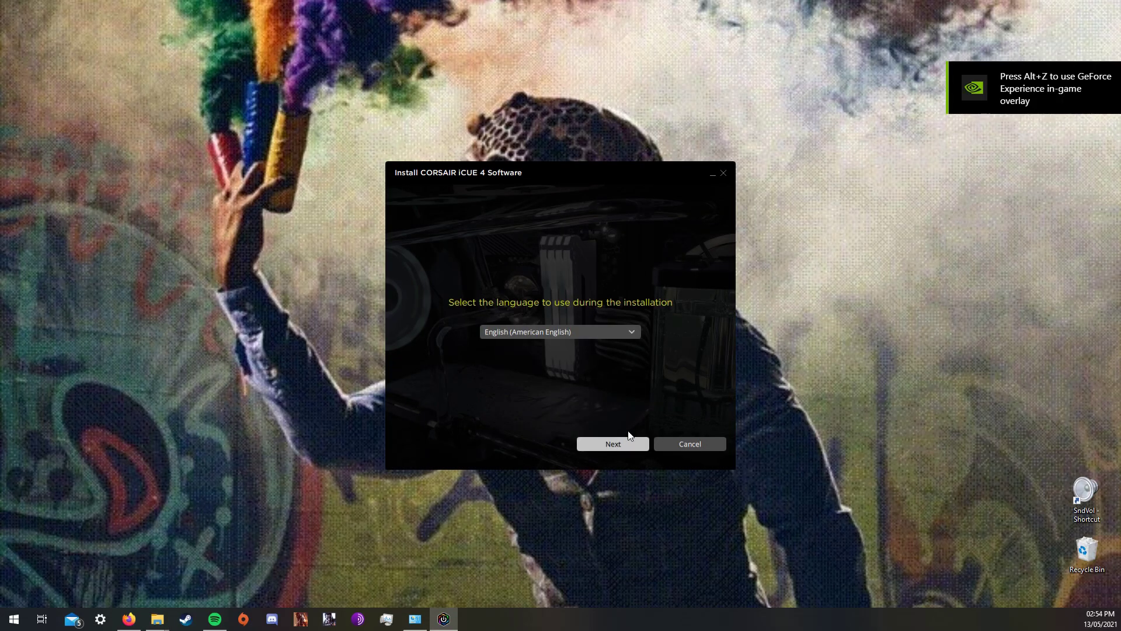
click(610, 444)
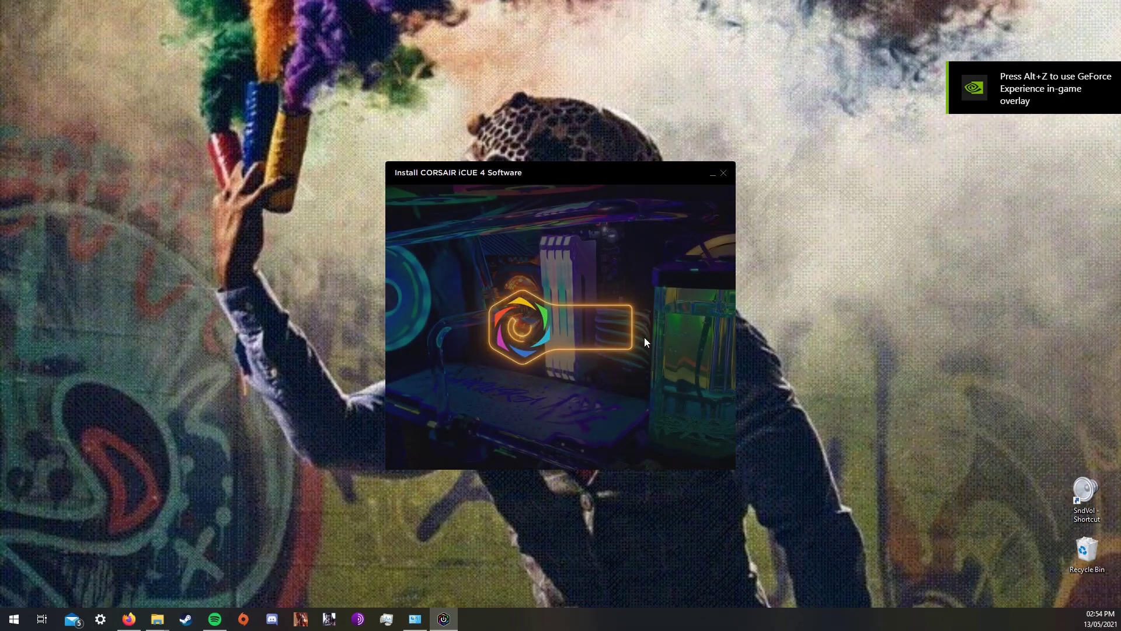
click(685, 444)
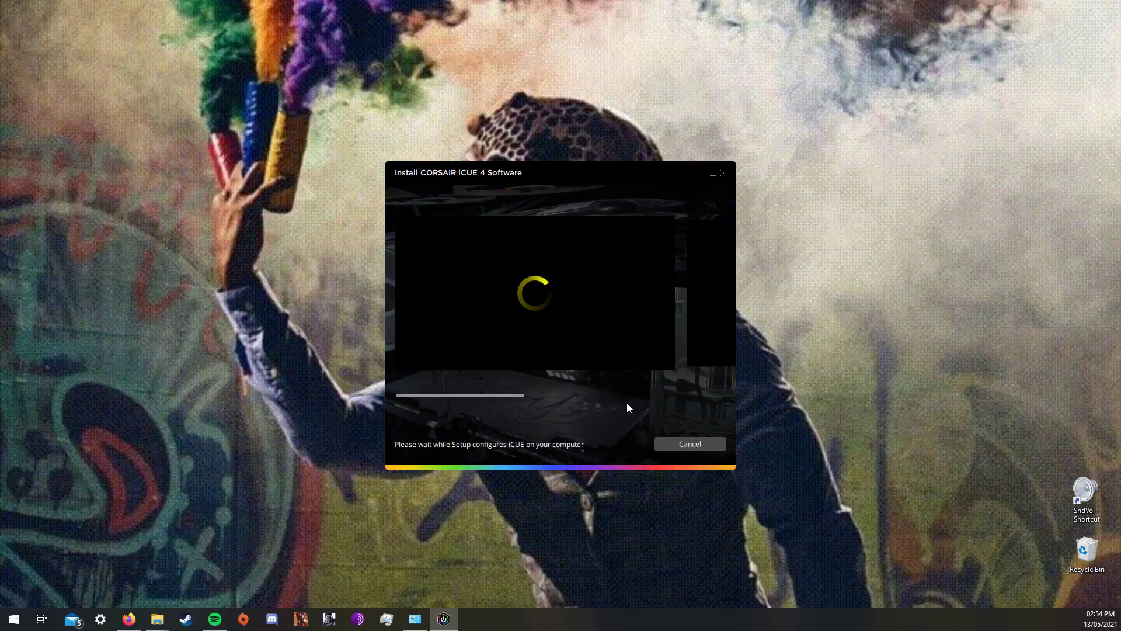
click(684, 443)
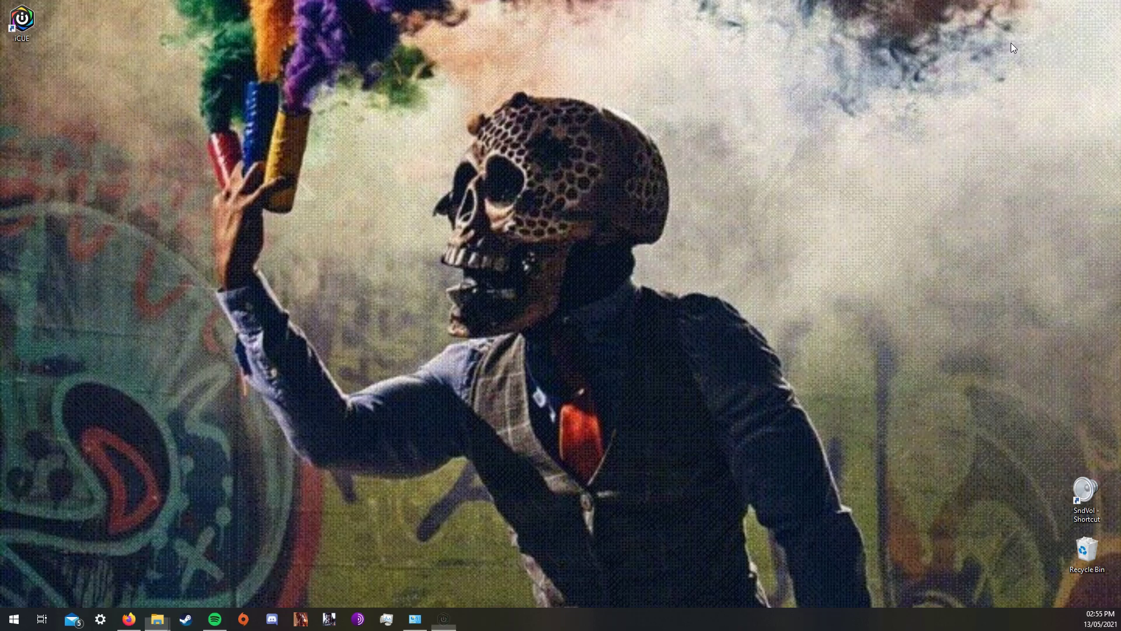